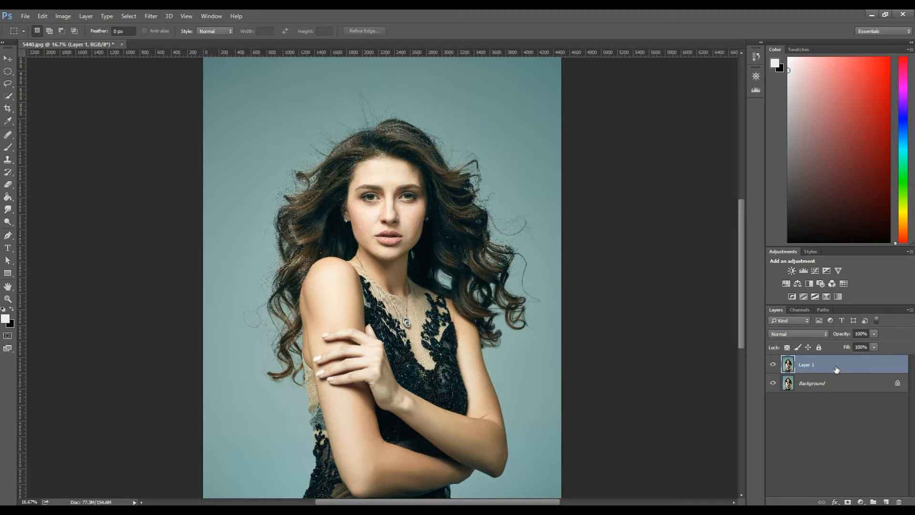
Step: Apply the Pointillize filter to Layer 1 with a cell size of 3
{"action": "left_click", "coordinate": [149, 17]}
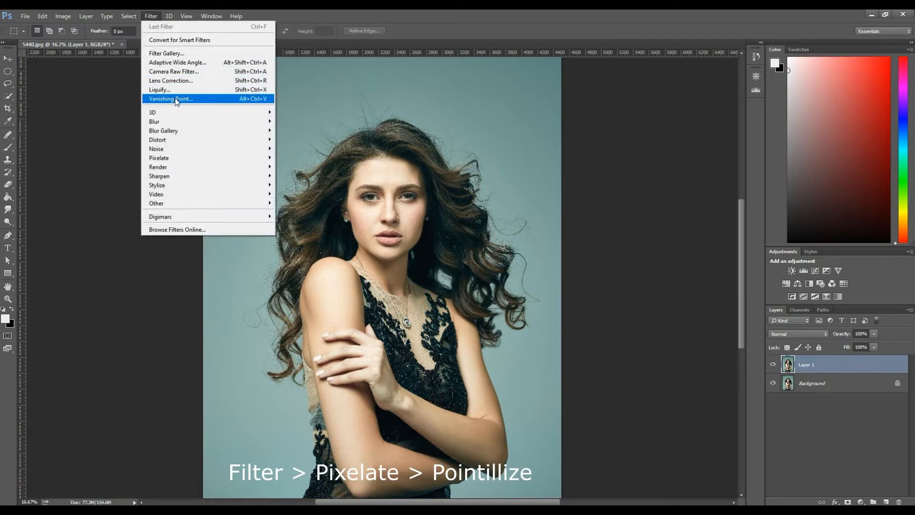
{"action": "mouse_move", "coordinate": [196, 157]}
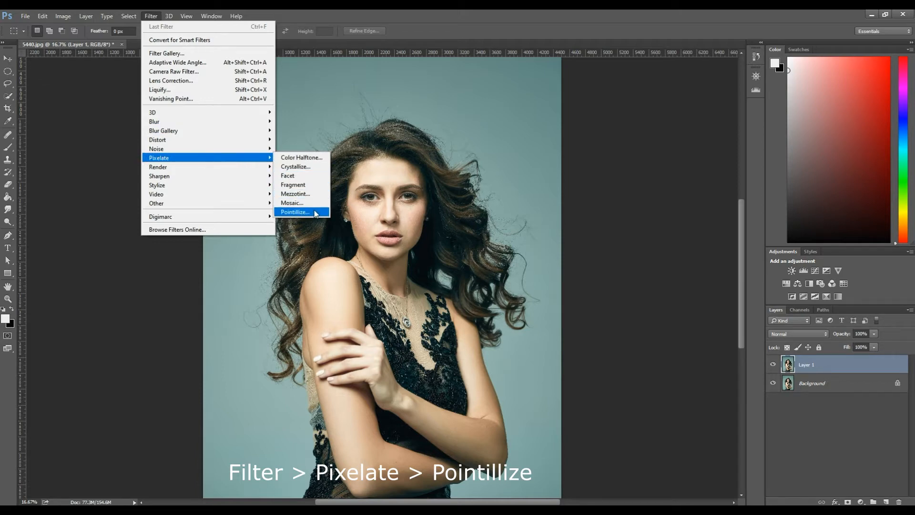
{"action": "left_click", "coordinate": [298, 211]}
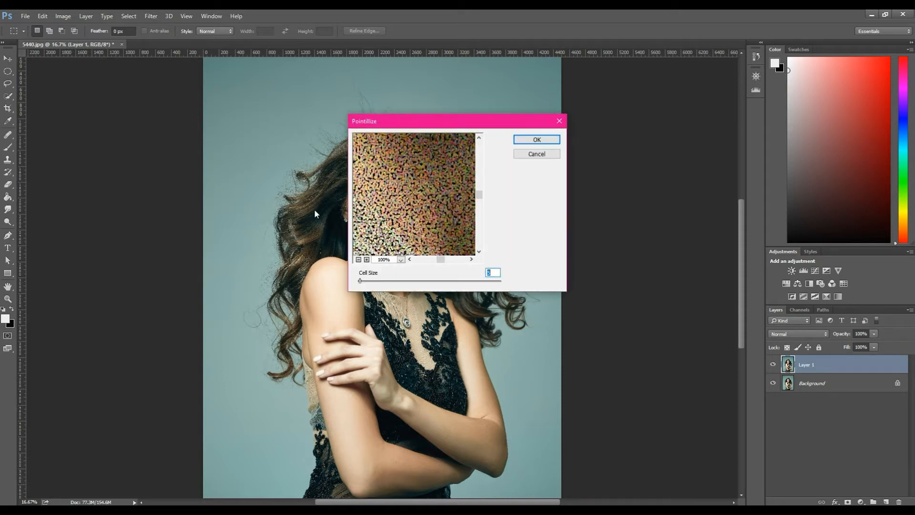
{"action": "left_click", "coordinate": [359, 259]}
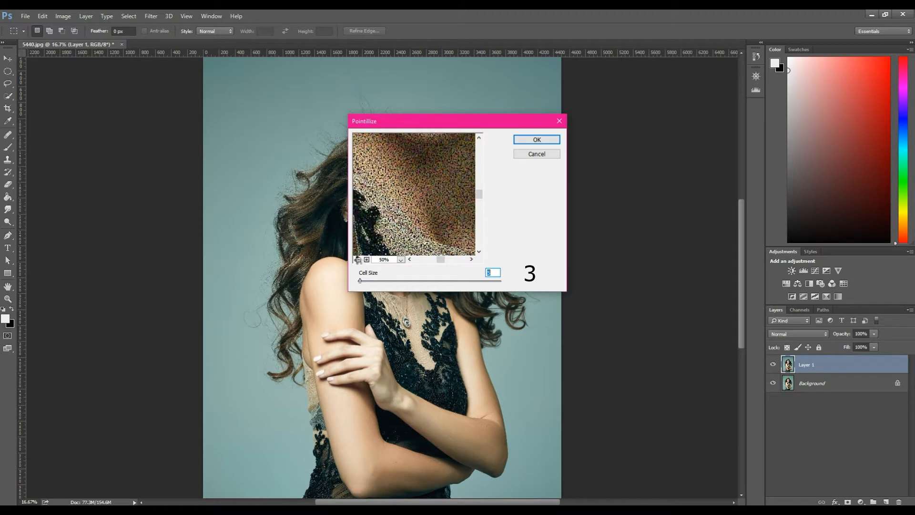
{"action": "left_click", "coordinate": [358, 260]}
{"action": "left_click", "coordinate": [358, 260]}
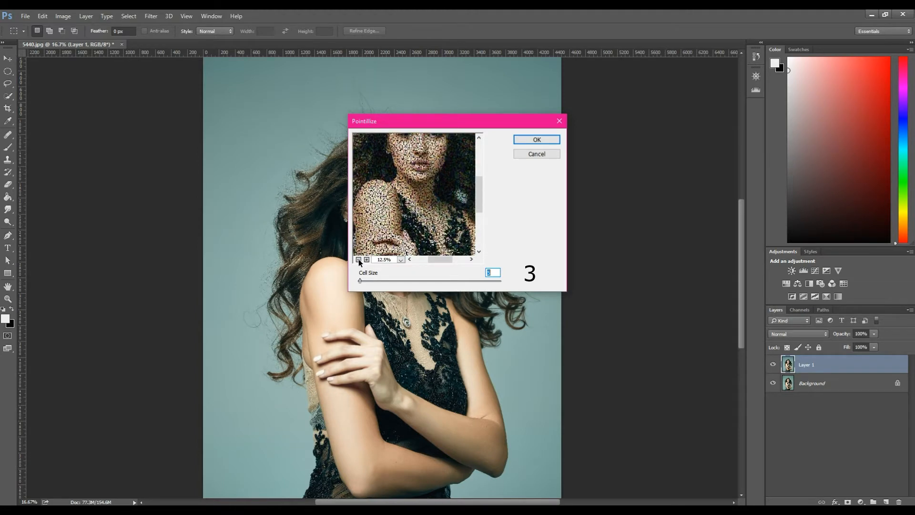
{"action": "left_click", "coordinate": [359, 260]}
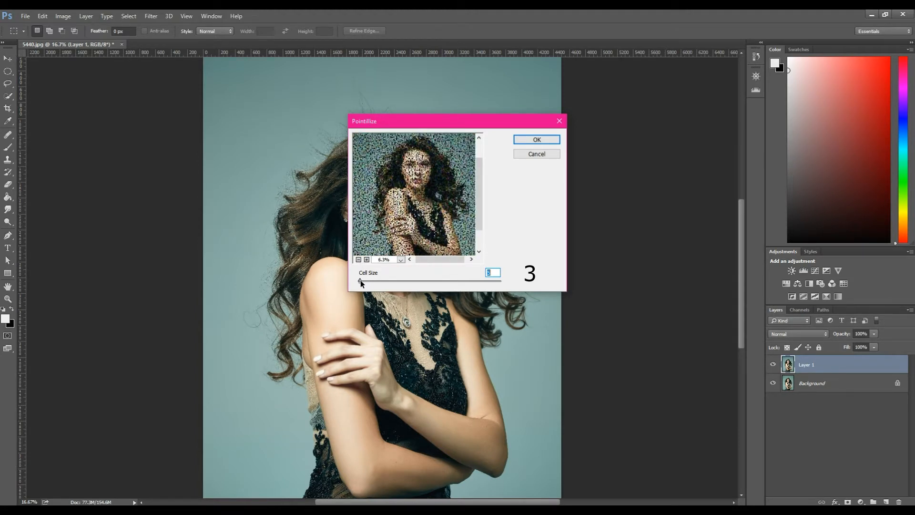
{"action": "left_click_drag", "start_coordinate": [360, 280], "coordinate": [359, 281]}
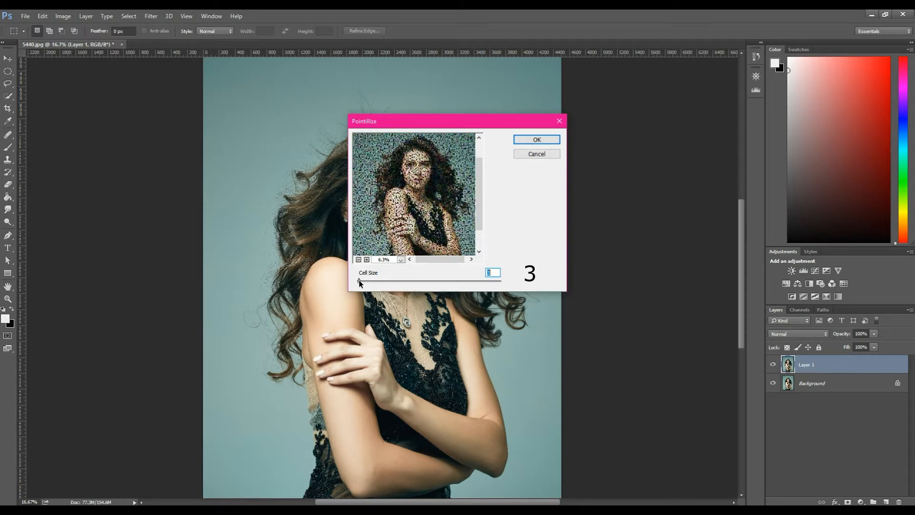
{"action": "left_click", "coordinate": [366, 259]}
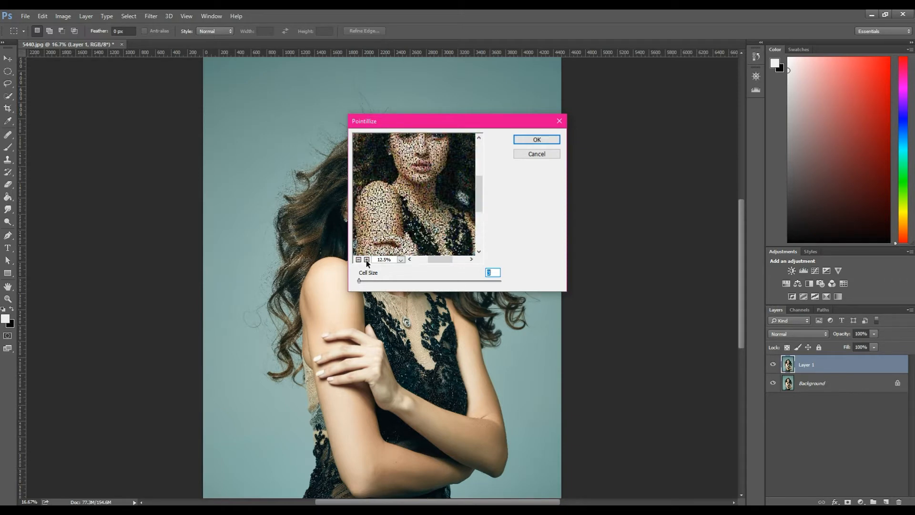
{"action": "left_click", "coordinate": [366, 259]}
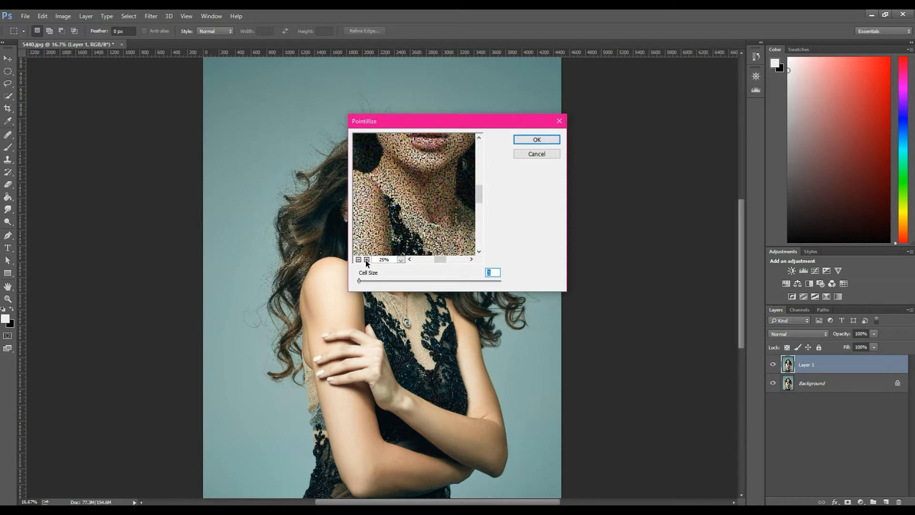
{"action": "left_click", "coordinate": [366, 259]}
{"action": "left_click_drag", "start_coordinate": [434, 177], "coordinate": [428, 245]}
{"action": "left_click_drag", "start_coordinate": [442, 214], "coordinate": [439, 204]}
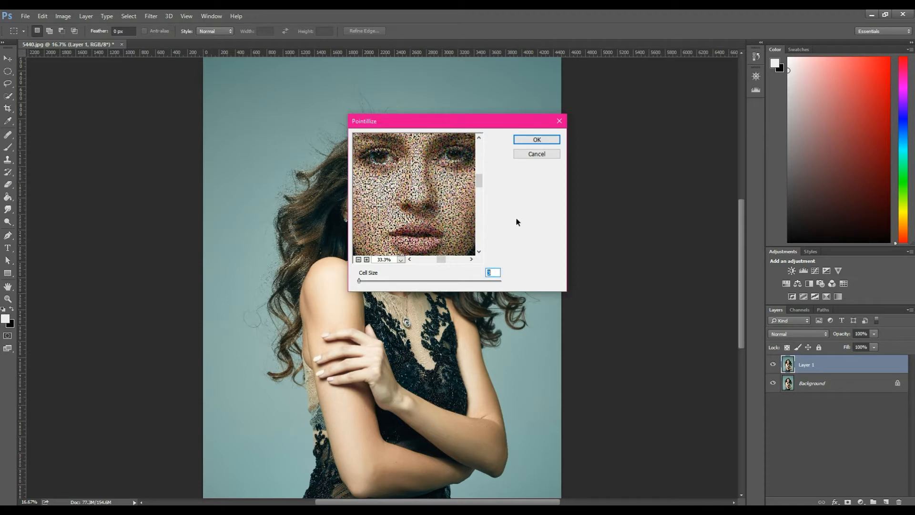
{"action": "left_click", "coordinate": [536, 139]}
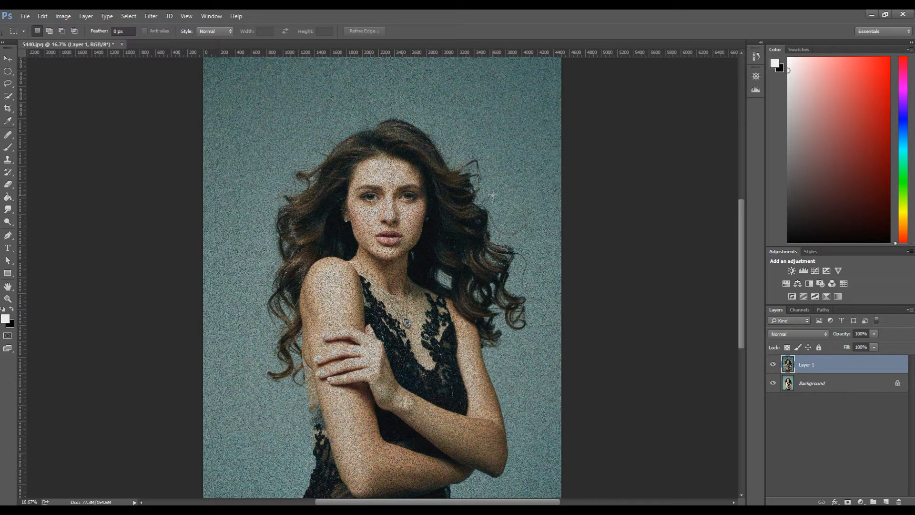
Step: Apply a Gaussian Blur with a radius of 1.5 pixels to the pointillized Layer 1
{"action": "left_click", "coordinate": [158, 17]}
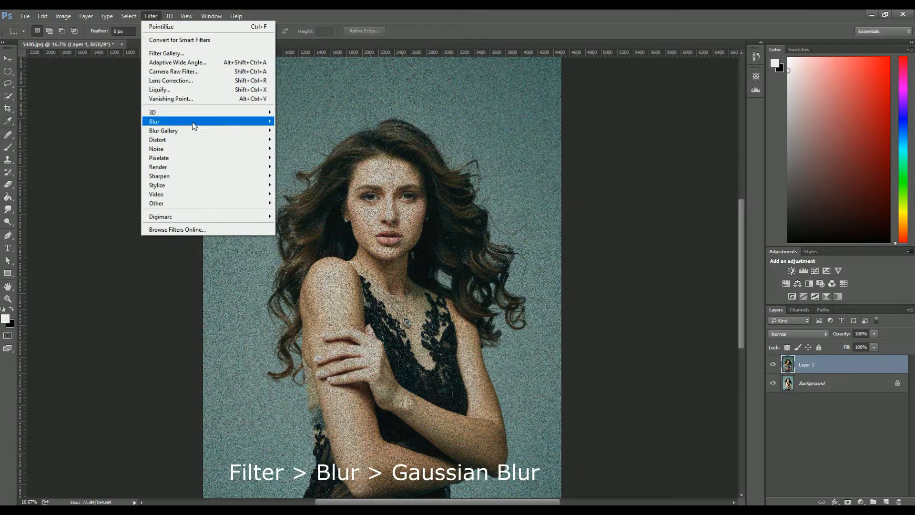
{"action": "mouse_move", "coordinate": [195, 126]}
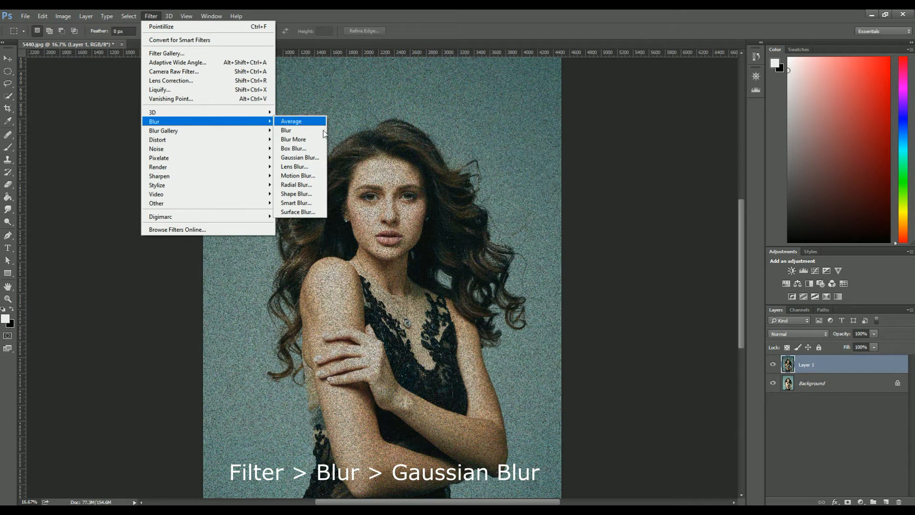
{"action": "left_click", "coordinate": [319, 157]}
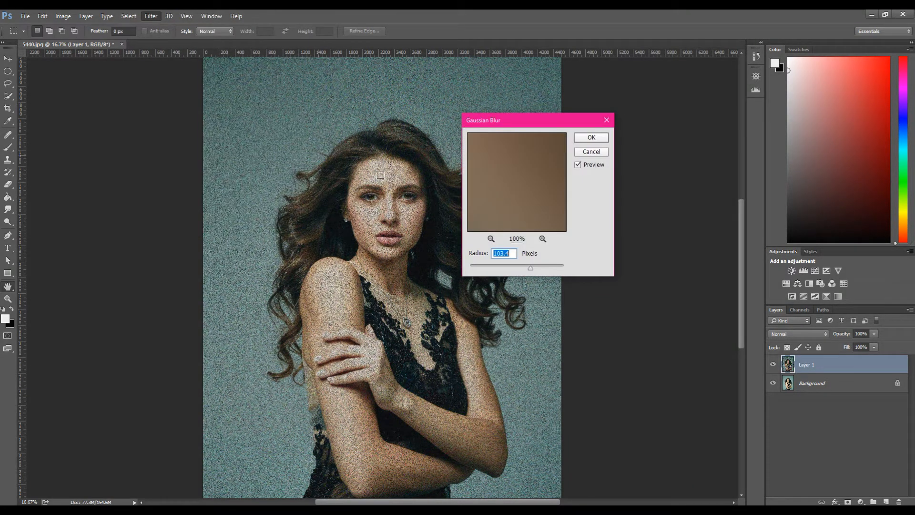
{"action": "left_click", "coordinate": [491, 238]}
{"action": "left_click", "coordinate": [491, 238]}
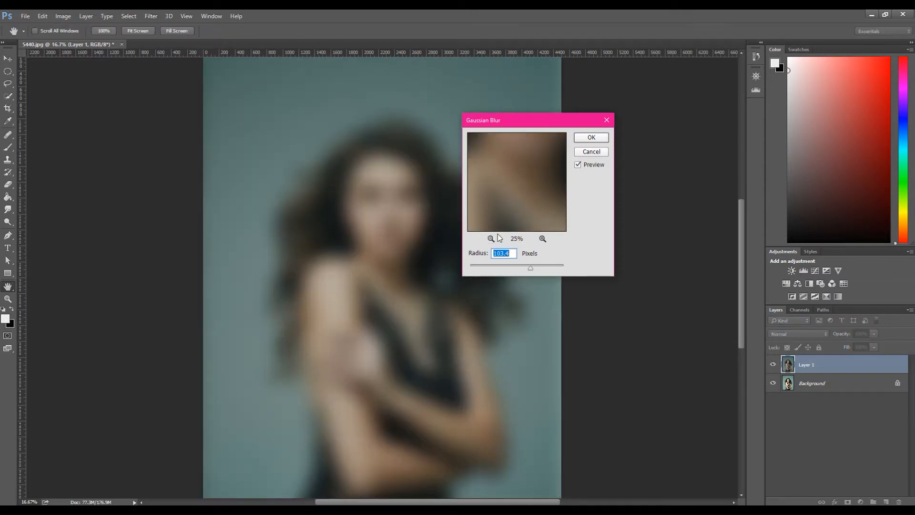
{"action": "left_click", "coordinate": [491, 238]}
{"action": "left_click", "coordinate": [491, 239]}
{"action": "left_click_drag", "start_coordinate": [525, 183], "coordinate": [520, 219]}
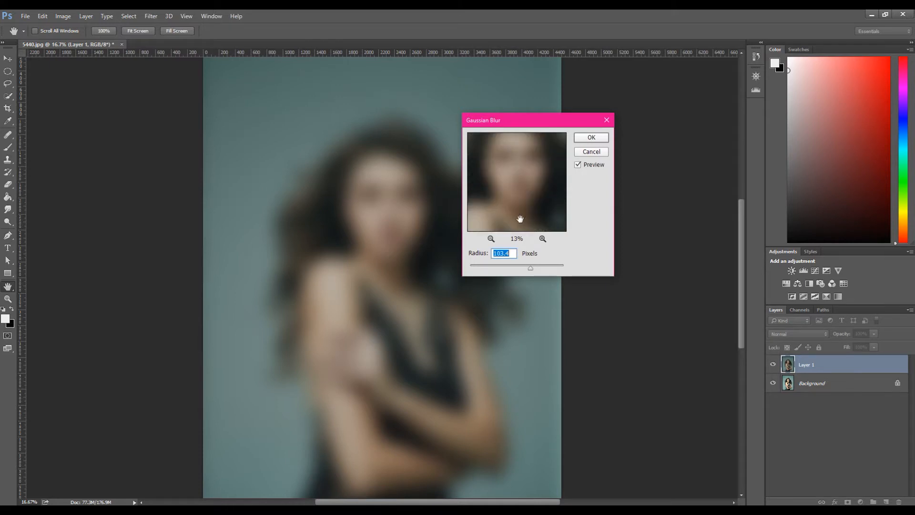
{"action": "left_click_drag", "start_coordinate": [531, 269], "coordinate": [523, 271]}
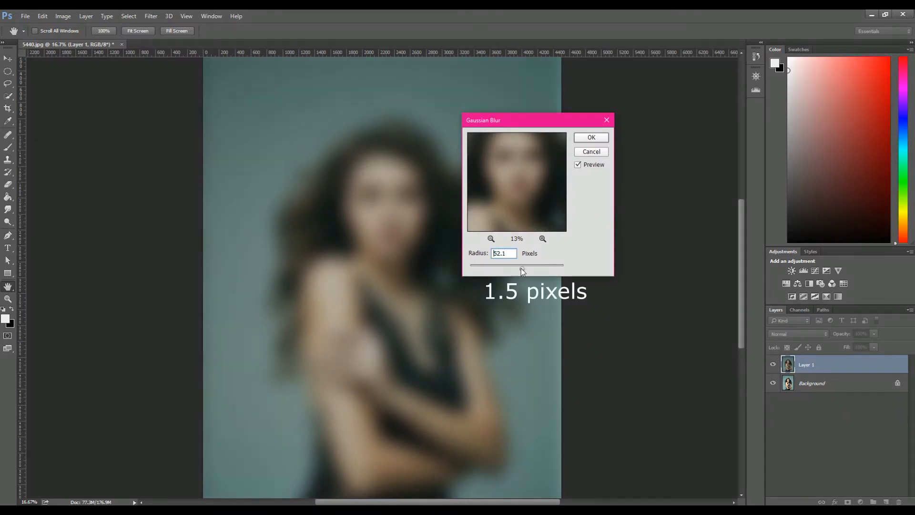
{"action": "left_click_drag", "start_coordinate": [494, 272], "coordinate": [478, 271]}
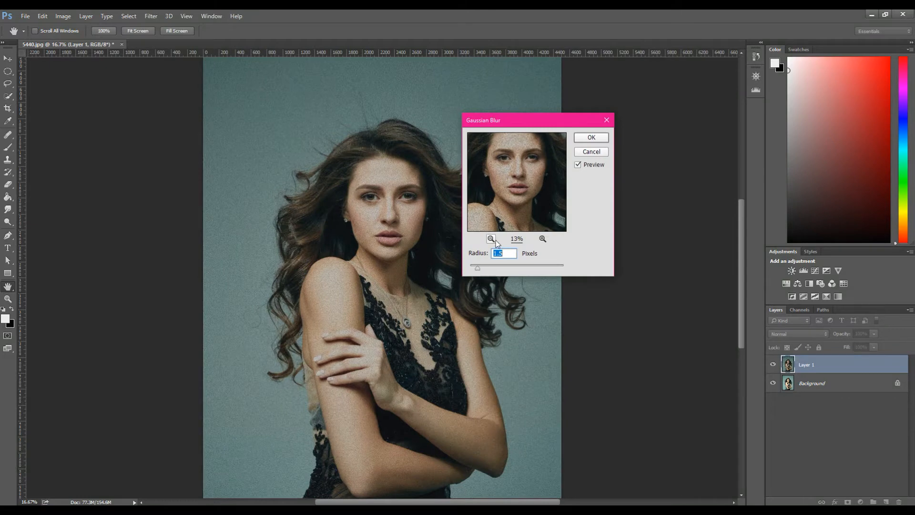
{"action": "mouse_move", "coordinate": [532, 188]}
{"action": "left_mouse_down"}
{"action": "mouse_move", "coordinate": [527, 215]}
{"action": "mouse_move", "coordinate": [534, 197]}
{"action": "left_mouse_up"}
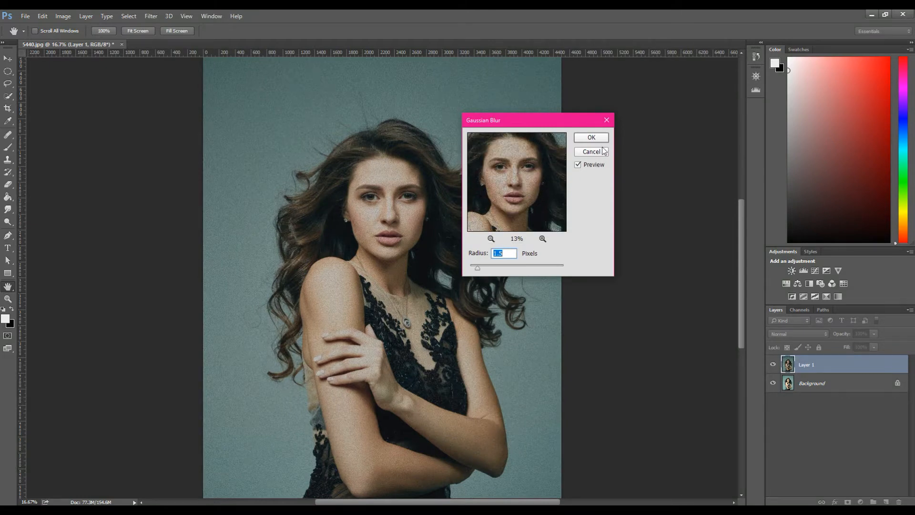
{"action": "left_click", "coordinate": [591, 138]}
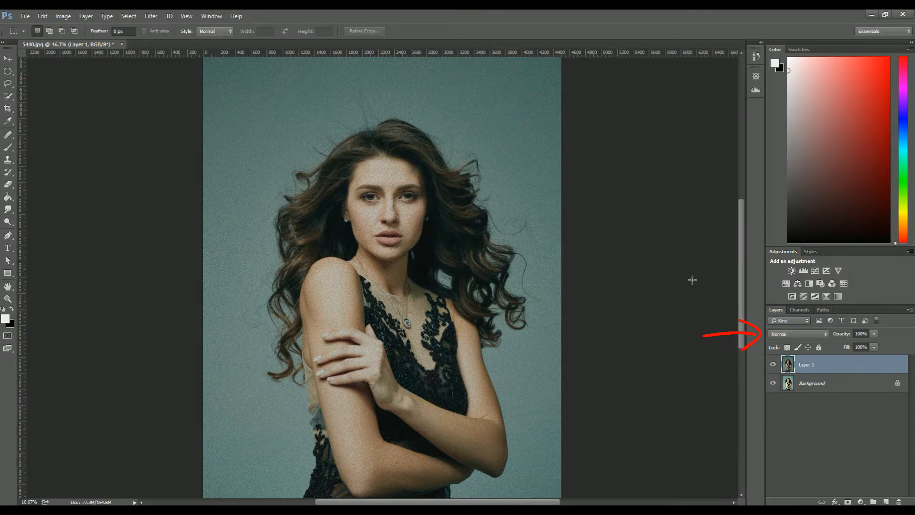
Step: Set the blend mode of Layer 1 to Overlay and check the grain around the woman's face
{"action": "left_click", "coordinate": [789, 334]}
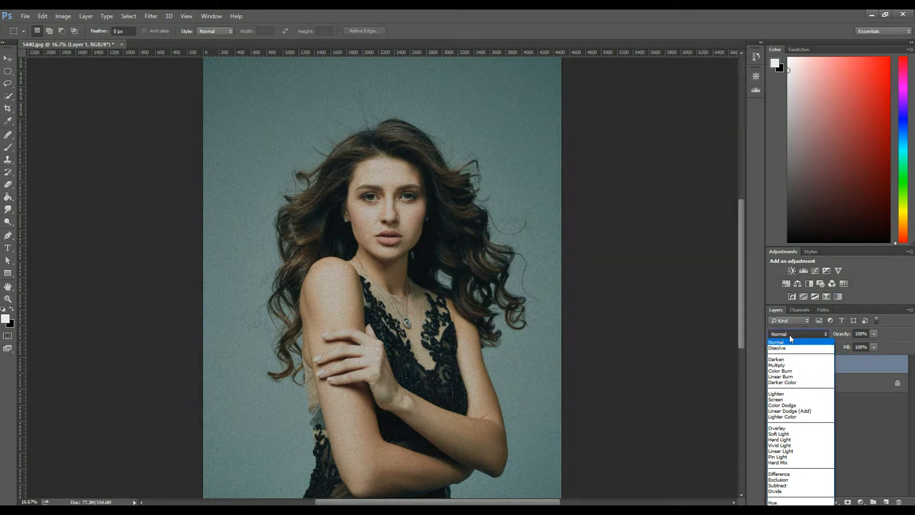
{"action": "left_click", "coordinate": [807, 429]}
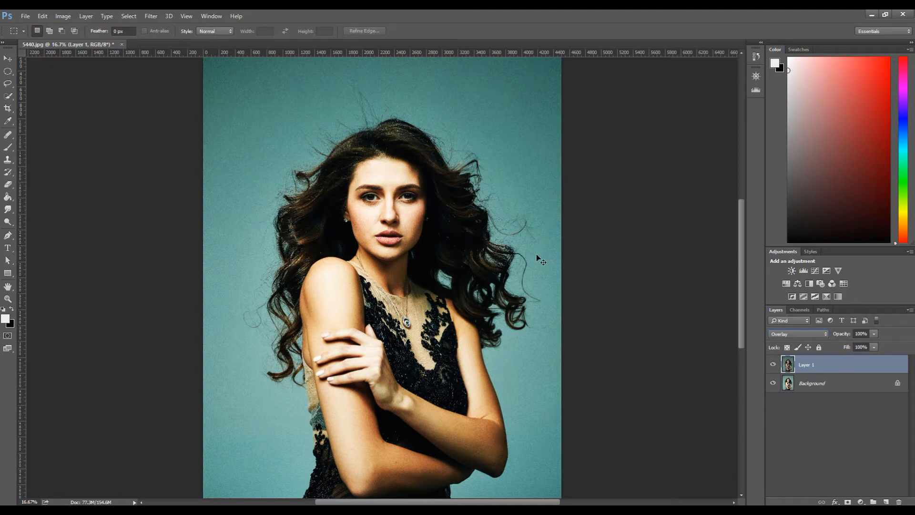
{"action": "key", "text": "ctrl+plus"}
{"action": "key", "text": "ctrl+plus"}
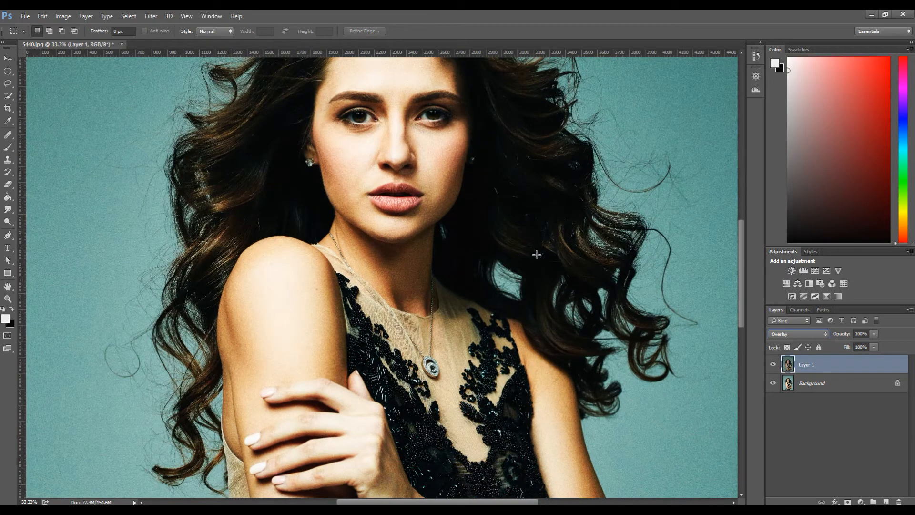
{"action": "left_click_drag", "start_coordinate": [740, 247], "coordinate": [738, 227]}
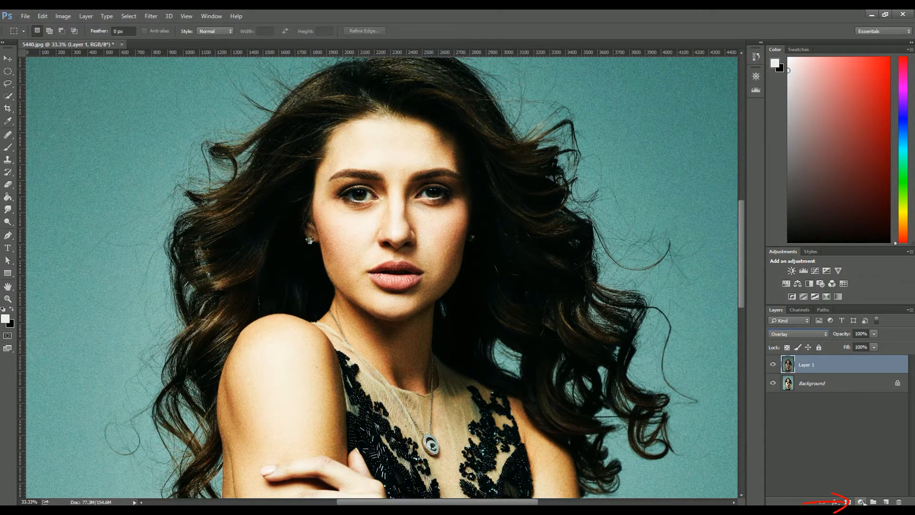
Step: Add a Black & White adjustment layer above Layer 1 with Reds at 298 and Yellows at 300
{"action": "left_click", "coordinate": [861, 502]}
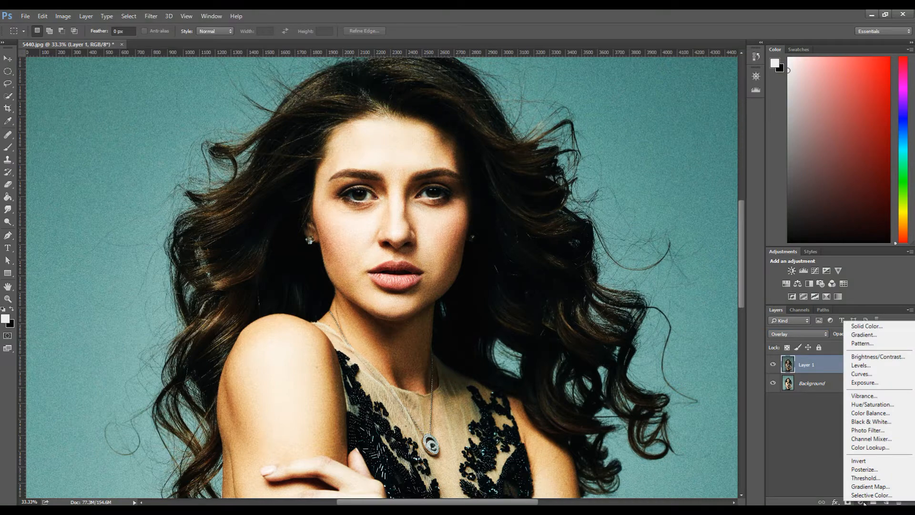
{"action": "left_click", "coordinate": [870, 423]}
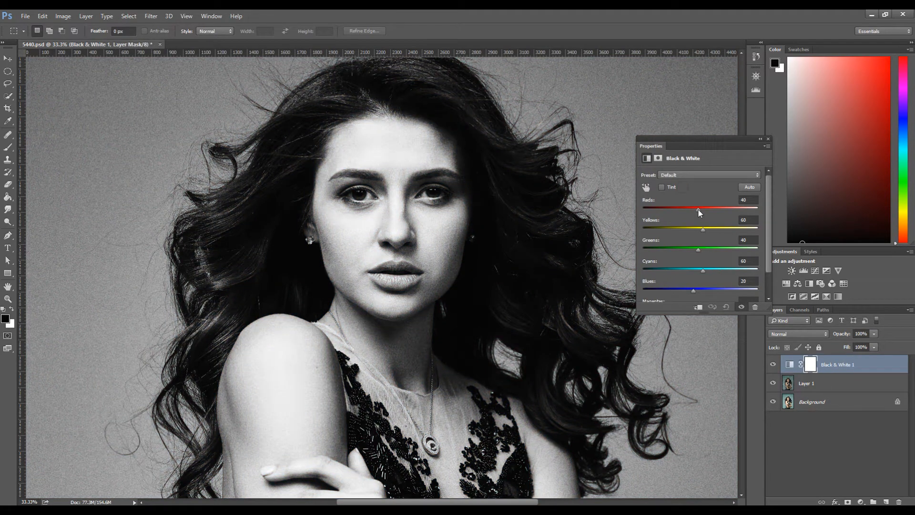
{"action": "left_click_drag", "start_coordinate": [699, 210], "coordinate": [700, 210]}
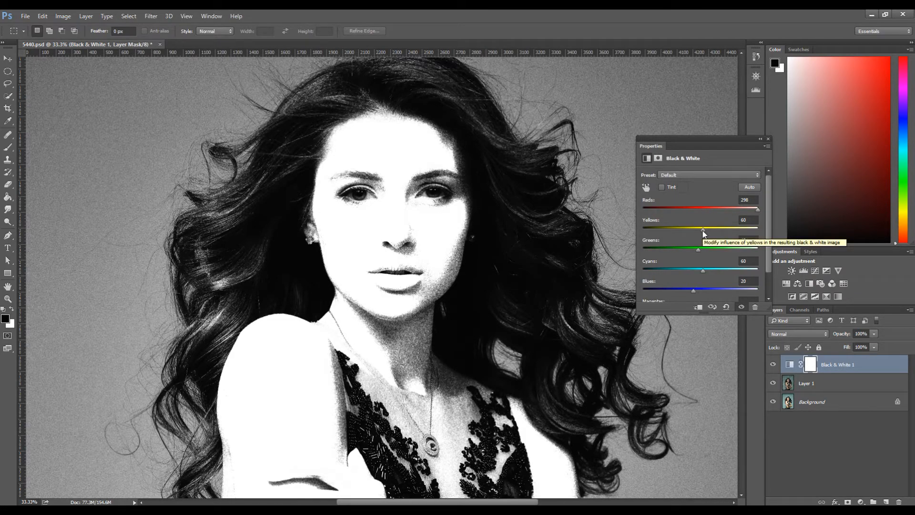
{"action": "left_click_drag", "start_coordinate": [703, 231], "coordinate": [760, 233]}
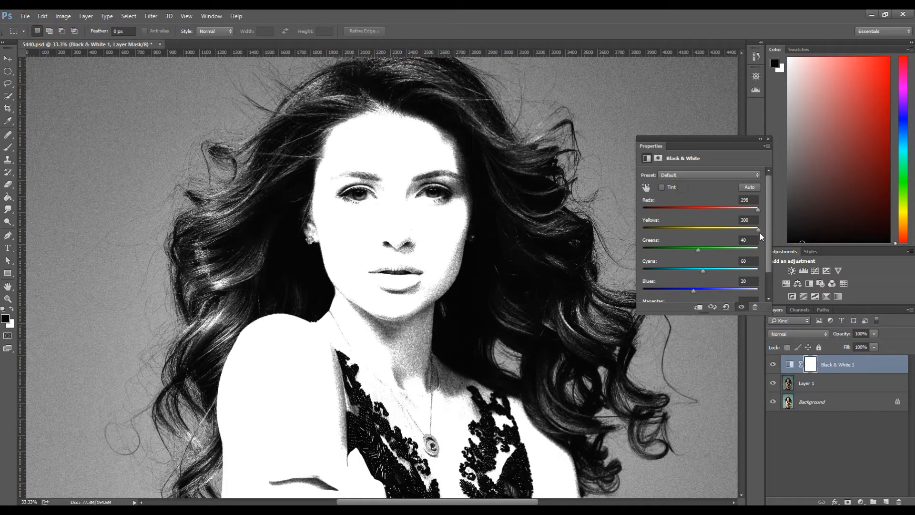
{"action": "left_click", "coordinate": [769, 138]}
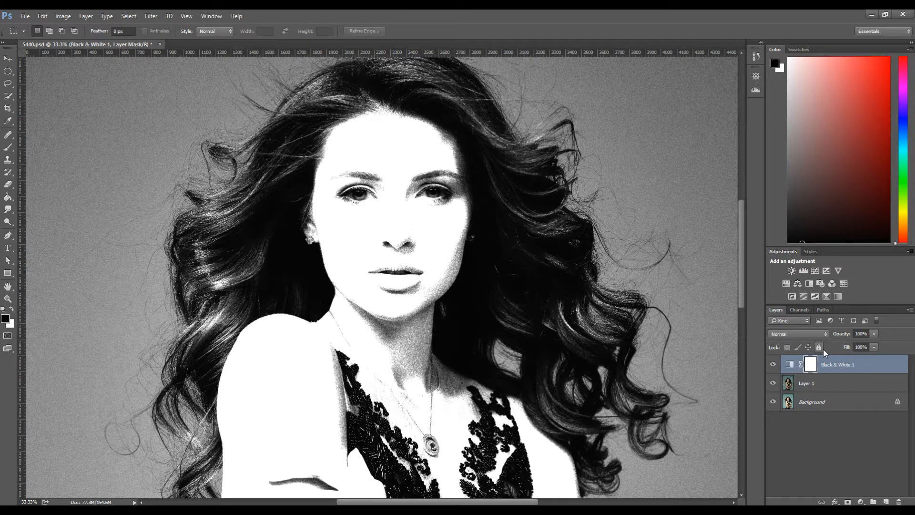
Step: Set the Black & White adjustment layer's blend mode to Difference and its opacity to 14%
{"action": "left_click", "coordinate": [802, 333]}
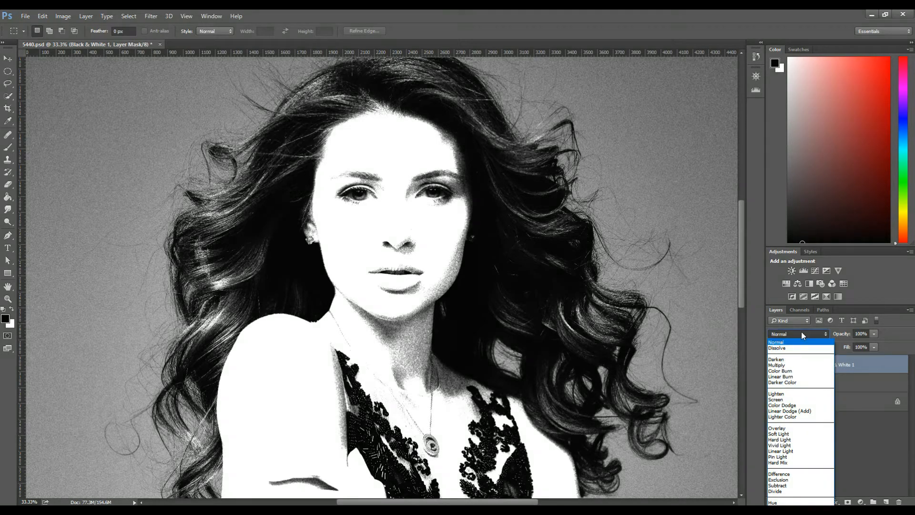
{"action": "left_click", "coordinate": [804, 477]}
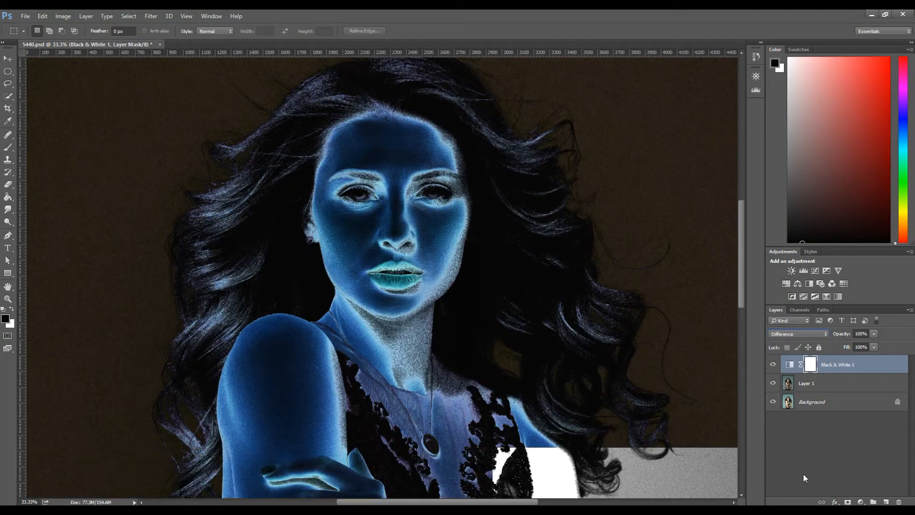
{"action": "left_click", "coordinate": [874, 333]}
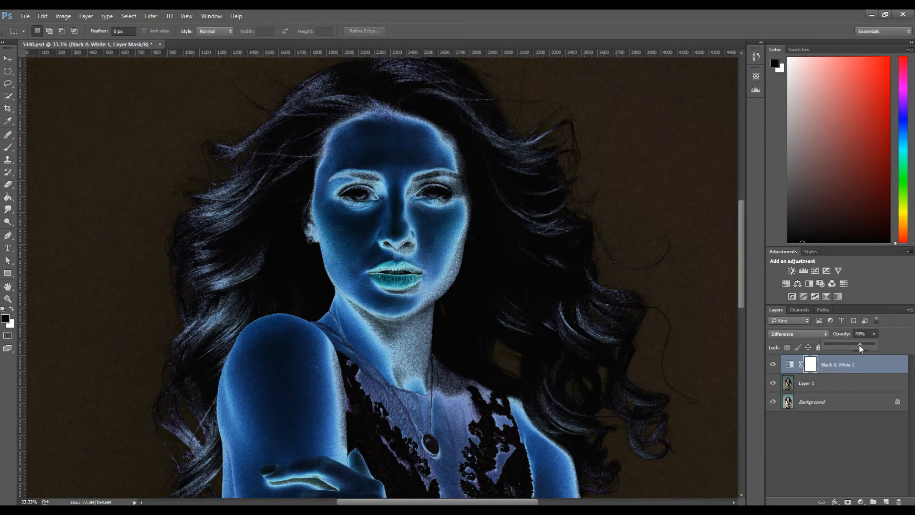
{"action": "left_click_drag", "start_coordinate": [849, 344], "coordinate": [844, 344]}
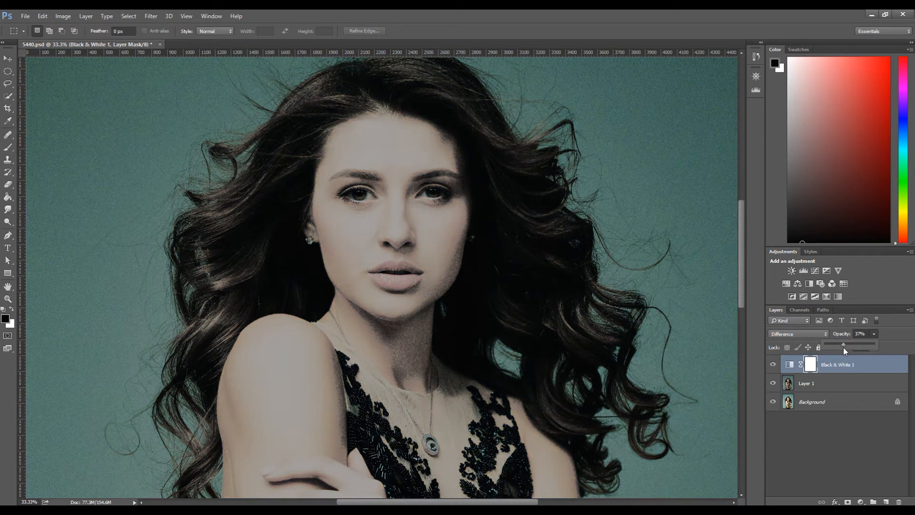
{"action": "left_click_drag", "start_coordinate": [834, 347], "coordinate": [833, 347]}
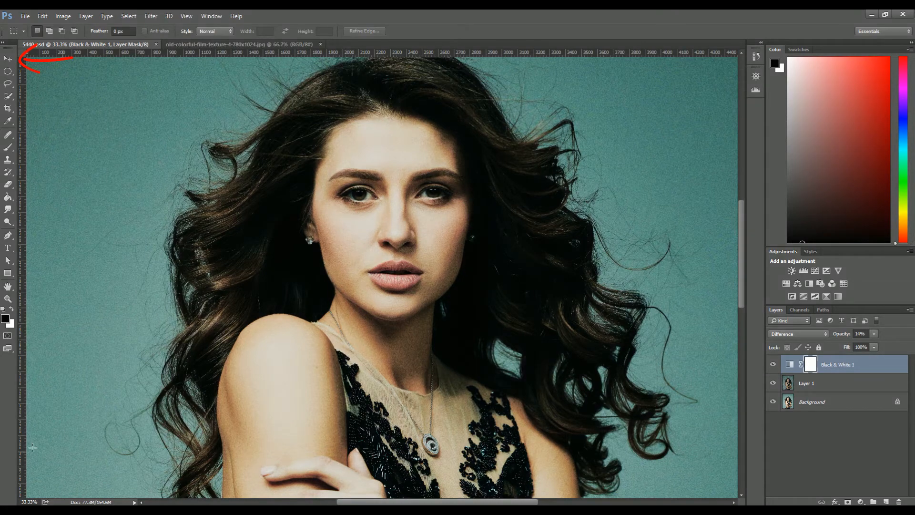
Step: Copy the old colorful film texture into the 5440.psd portrait as a new layer with the Move tool
{"action": "left_click", "coordinate": [7, 59]}
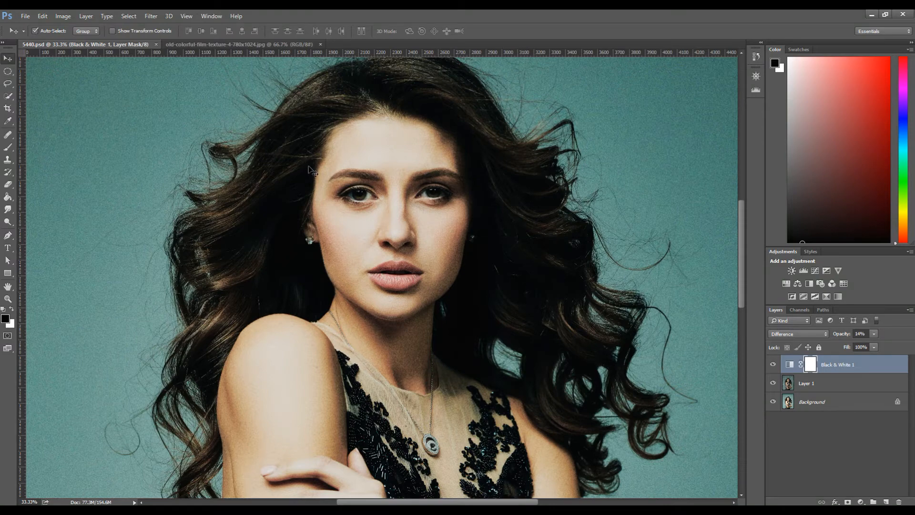
{"action": "left_click", "coordinate": [279, 45]}
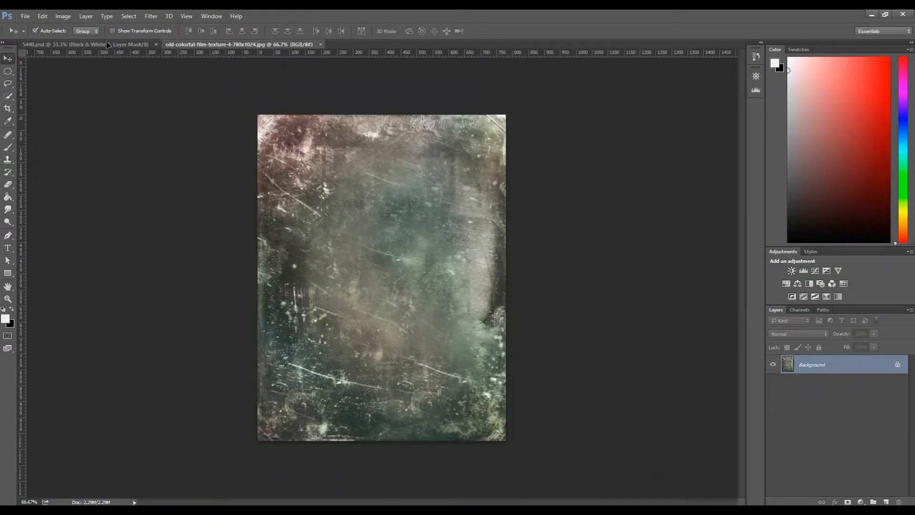
{"action": "left_click_drag", "start_coordinate": [108, 44], "coordinate": [342, 237]}
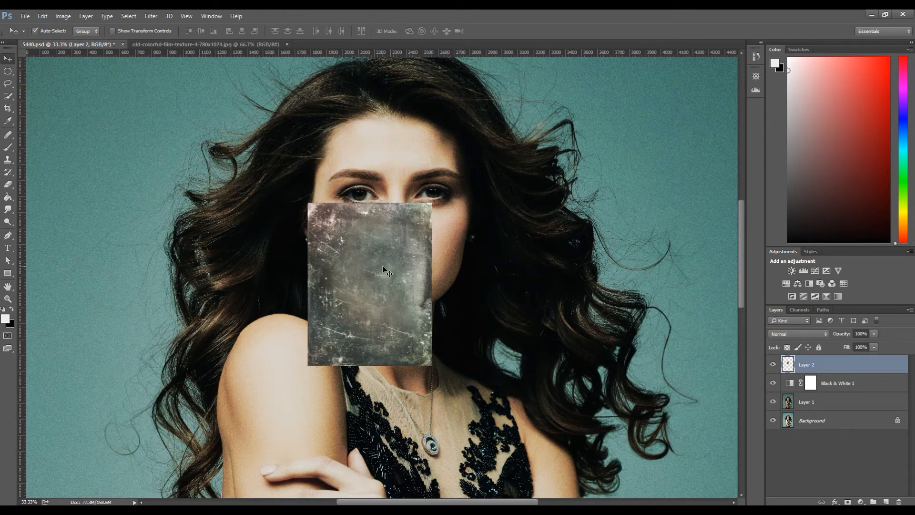
Step: Free Transform the film texture to cover the entire portrait canvas, scaling it to about 577% width and 602% height
{"action": "key", "text": "ctrl+t"}
{"action": "key", "text": "ctrl+minus"}
{"action": "key", "text": "ctrl+minus"}
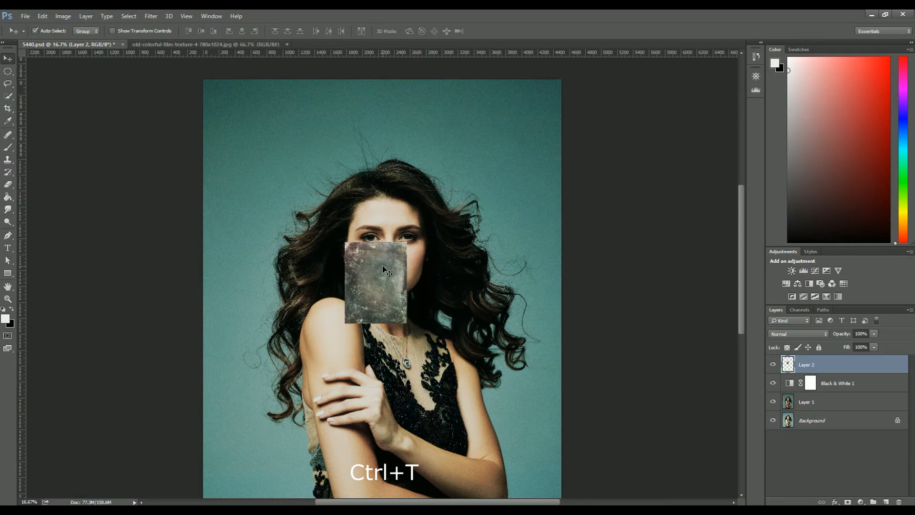
{"action": "key", "text": "ctrl+minus"}
{"action": "left_click_drag", "start_coordinate": [402, 283], "coordinate": [525, 441]}
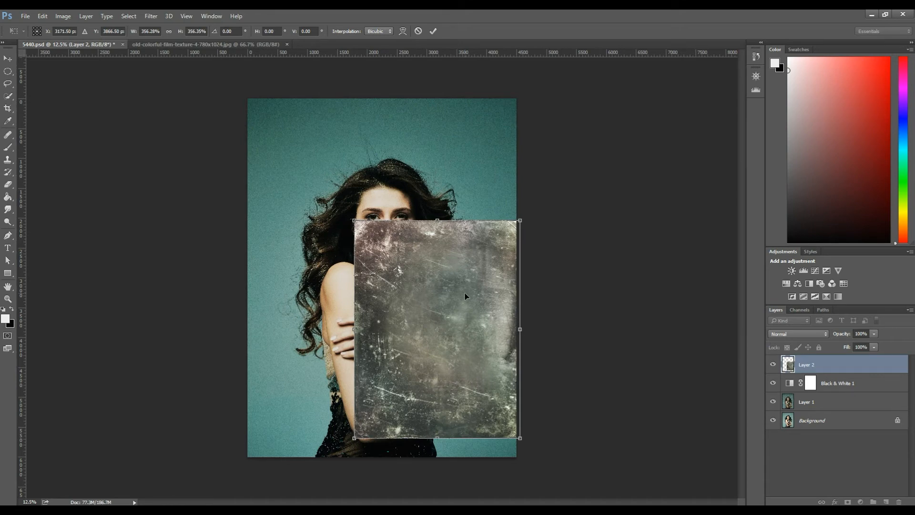
{"action": "left_click_drag", "start_coordinate": [465, 295], "coordinate": [366, 191]}
{"action": "mouse_move", "coordinate": [346, 161]}
{"action": "left_mouse_down"}
{"action": "mouse_move", "coordinate": [365, 159]}
{"action": "mouse_move", "coordinate": [374, 173]}
{"action": "mouse_move", "coordinate": [359, 171]}
{"action": "left_mouse_up"}
{"action": "left_click_drag", "start_coordinate": [413, 315], "coordinate": [516, 466]}
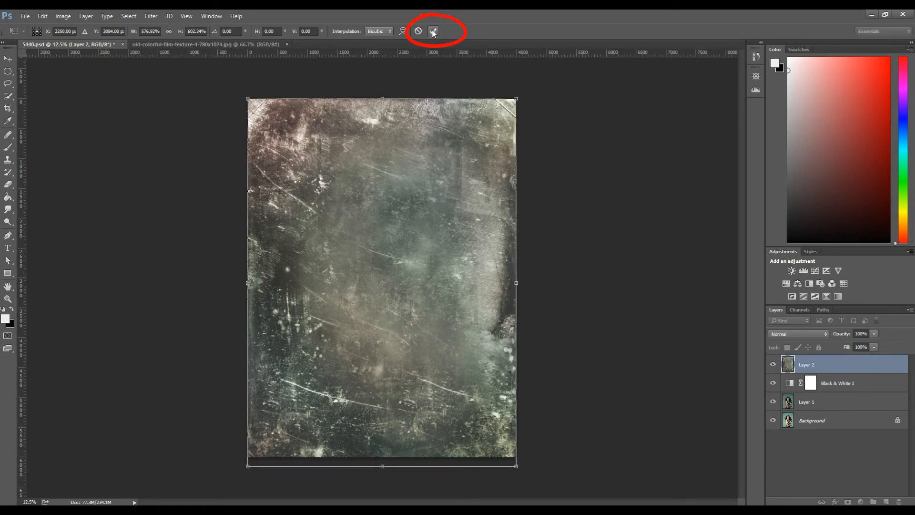
{"action": "left_click", "coordinate": [433, 32]}
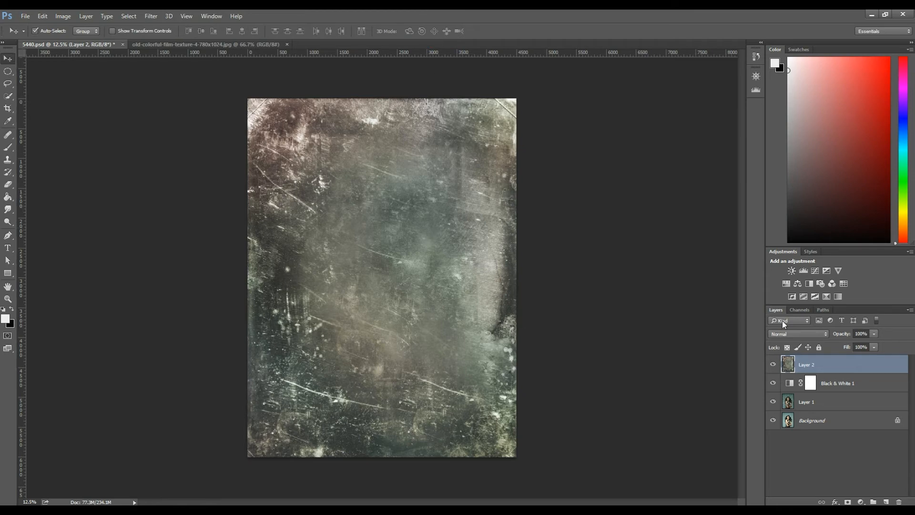
Step: Set the film texture layer's blend mode to Screen and check the scratches over the woman up close
{"action": "left_click", "coordinate": [794, 335]}
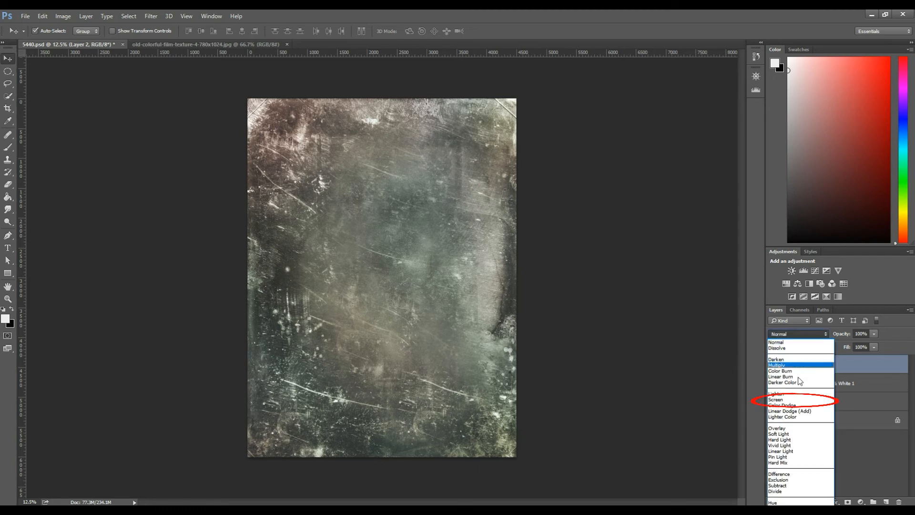
{"action": "left_click", "coordinate": [799, 400]}
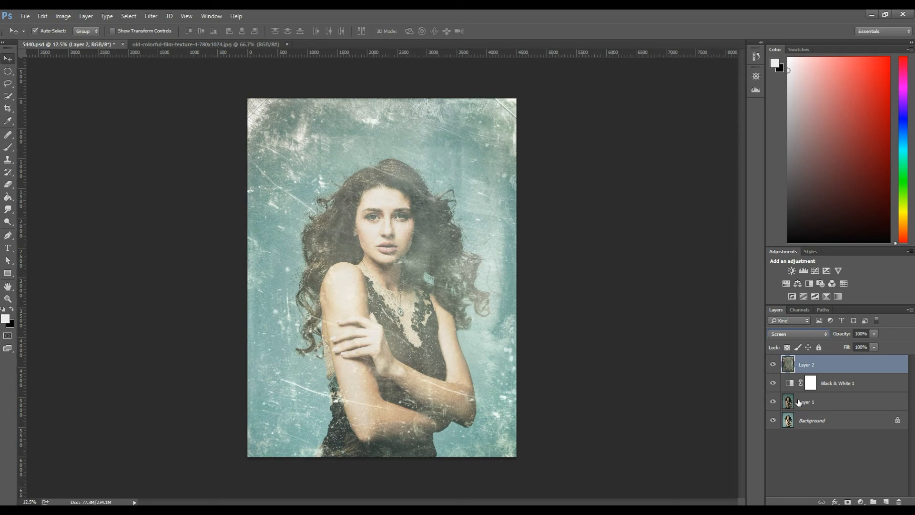
{"action": "key", "text": "ctrl+plus"}
{"action": "key", "text": "ctrl+plus"}
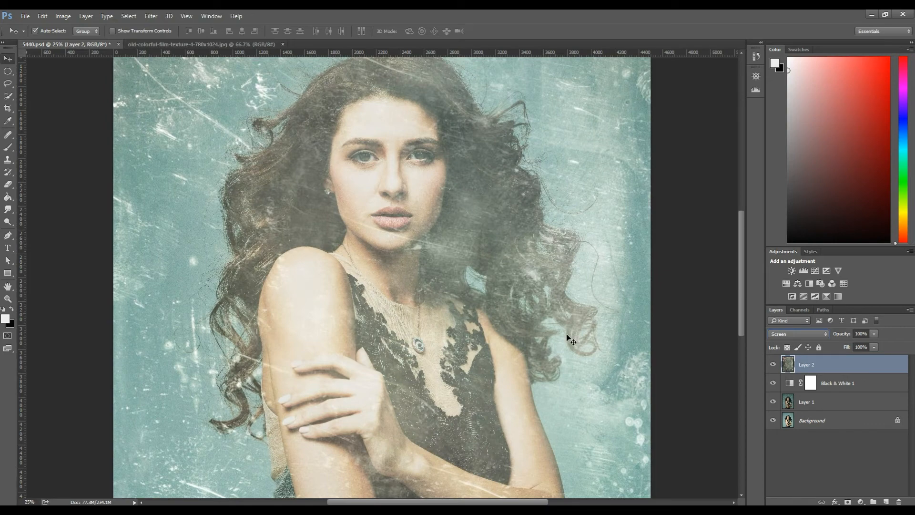
{"action": "key", "text": "ctrl+plus"}
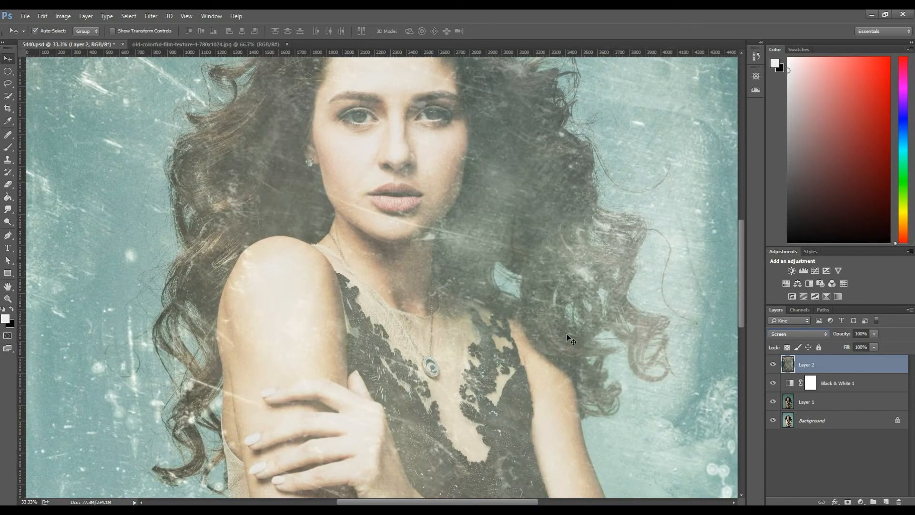
{"action": "key", "text": "ctrl+minus"}
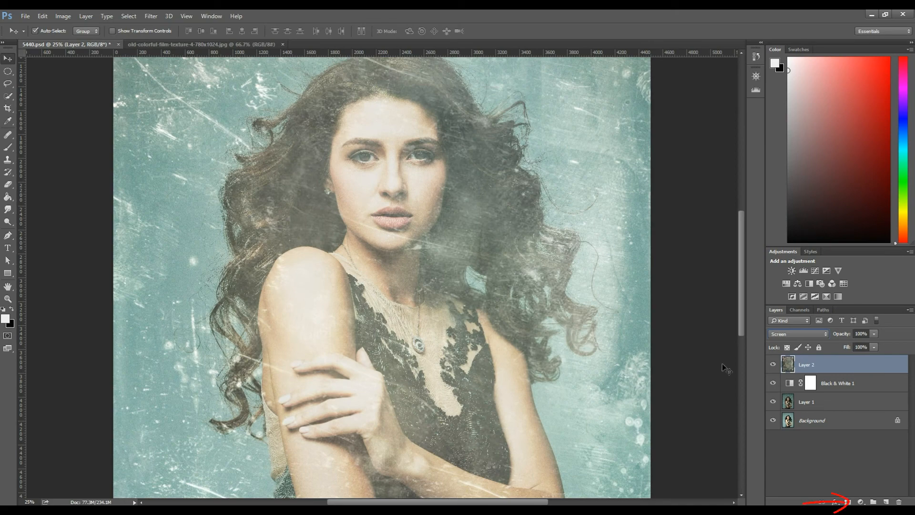
Step: Add a Curves adjustment layer above the film texture and pull the RGB curve's midpoint down to darken the midtones
{"action": "left_click", "coordinate": [861, 502]}
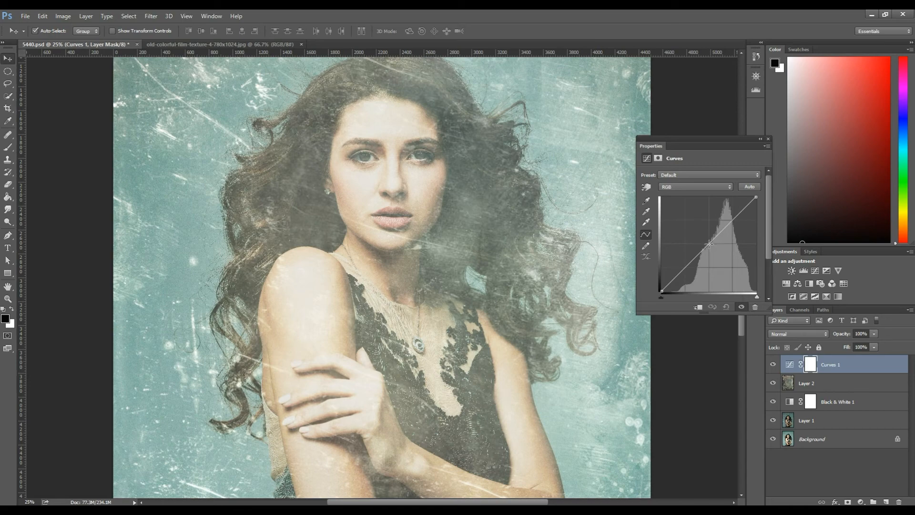
{"action": "left_click_drag", "start_coordinate": [709, 245], "coordinate": [715, 260]}
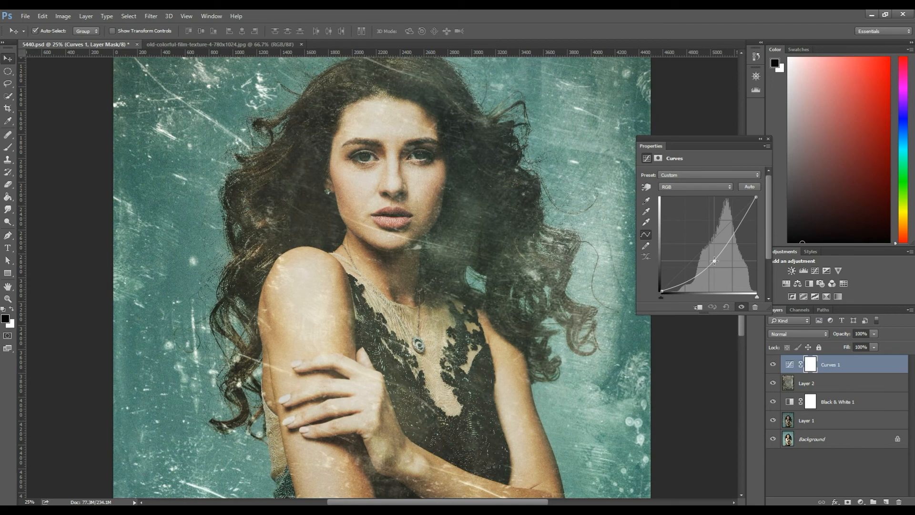
{"action": "mouse_move", "coordinate": [715, 261]}
{"action": "left_mouse_down"}
{"action": "mouse_move", "coordinate": [712, 269]}
{"action": "mouse_move", "coordinate": [717, 263]}
{"action": "left_mouse_up"}
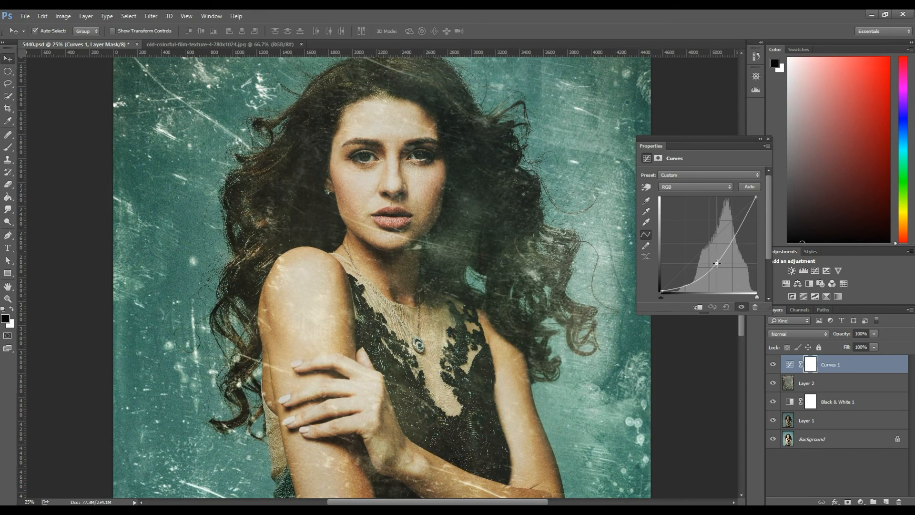
{"action": "left_click_drag", "start_coordinate": [717, 263], "coordinate": [718, 263]}
{"action": "left_click_drag", "start_coordinate": [719, 263], "coordinate": [717, 262]}
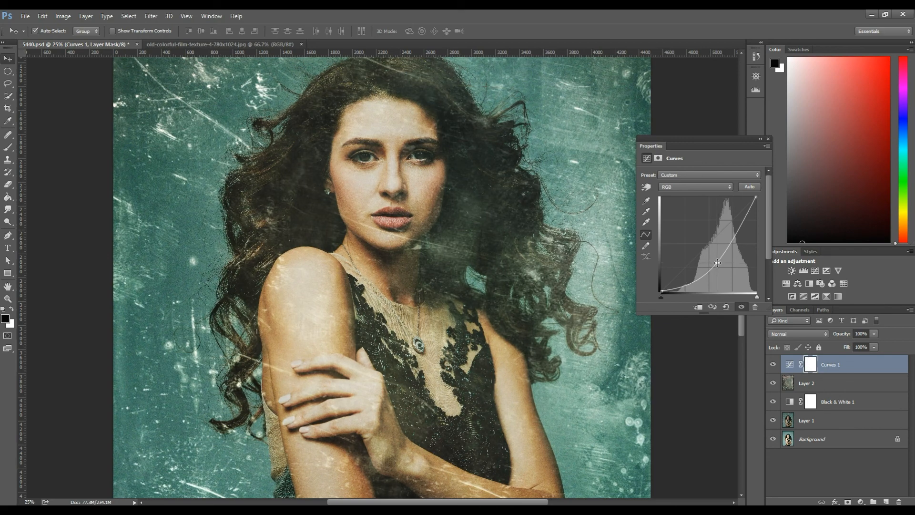
{"action": "left_click", "coordinate": [768, 140]}
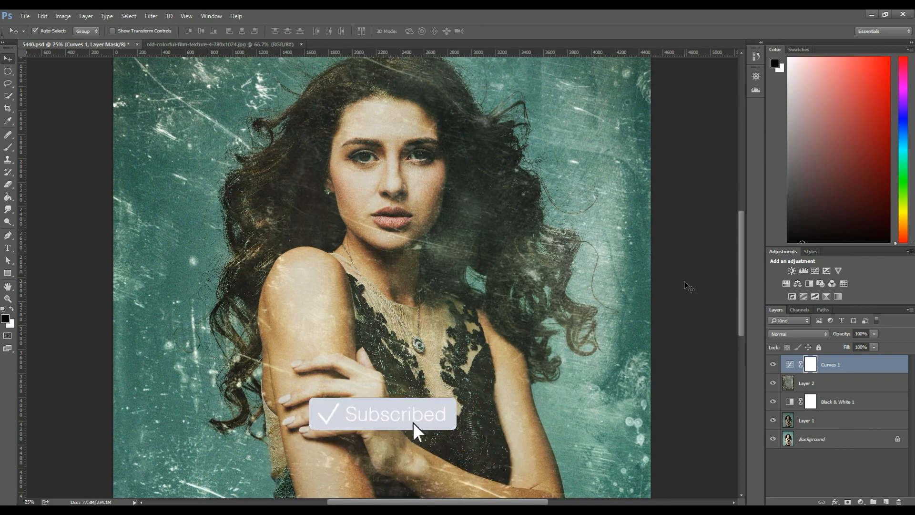
{"action": "key", "text": "ctrl+minus"}
{"action": "key", "text": "ctrl+minus"}
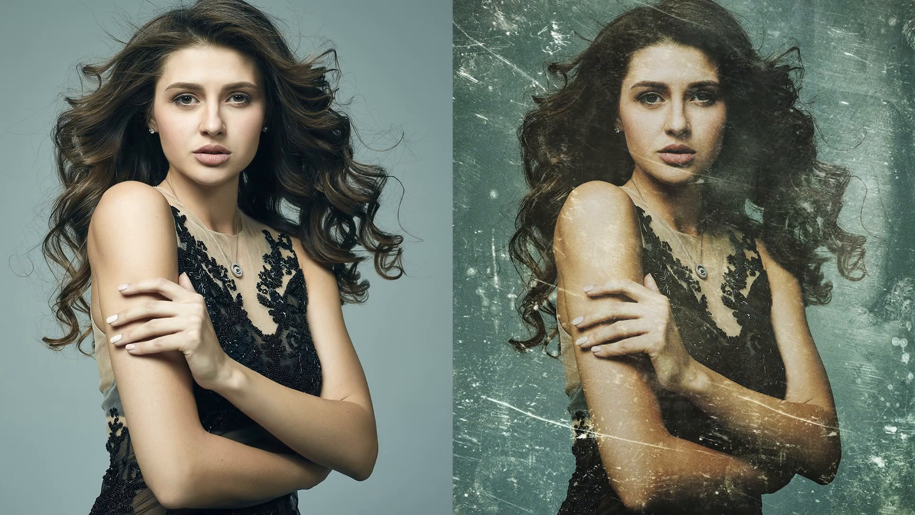